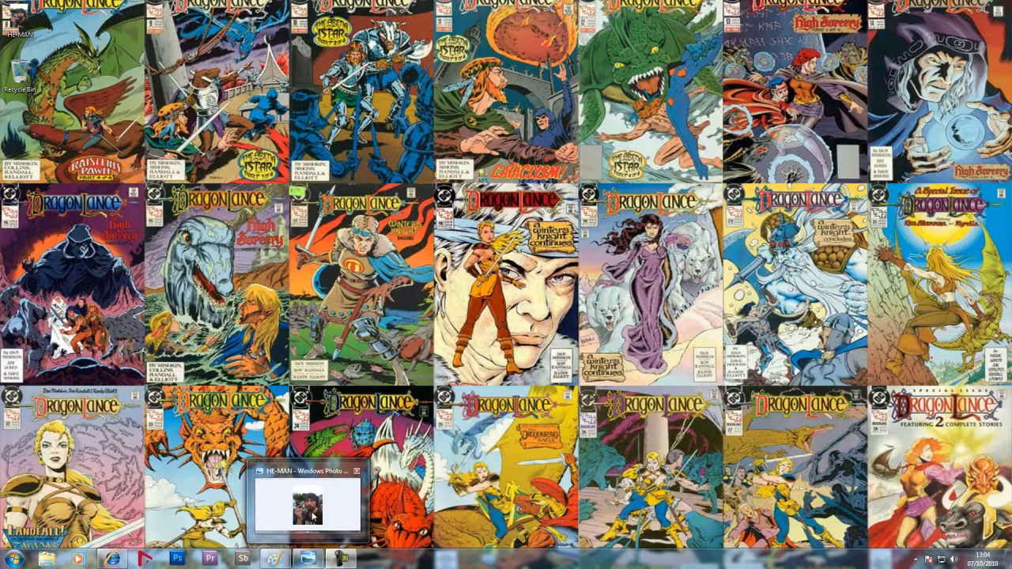
Step: Bring up the photo viewer, then restore the Paint window showing the black rooster silhouette
click(278, 427)
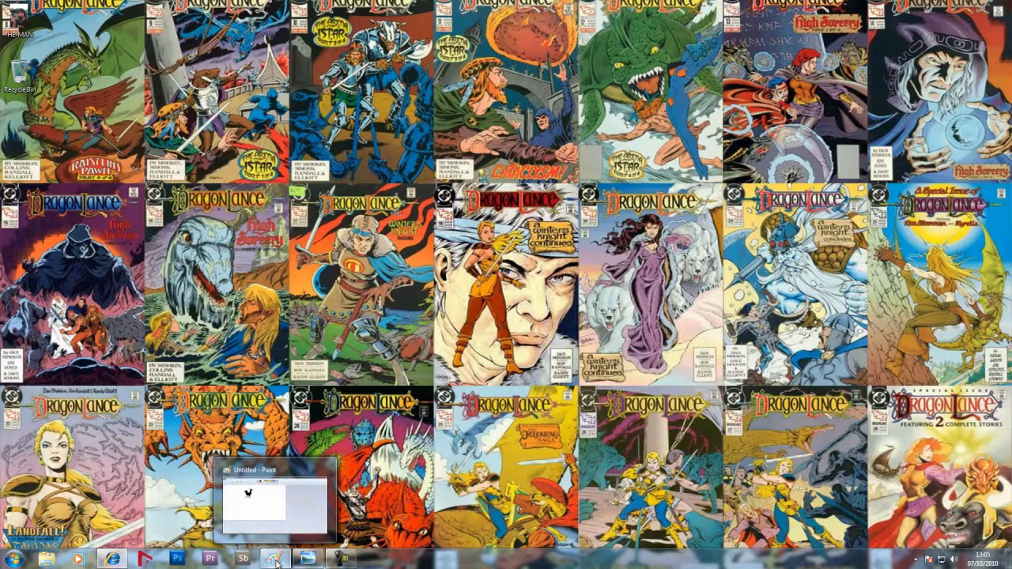
click(276, 560)
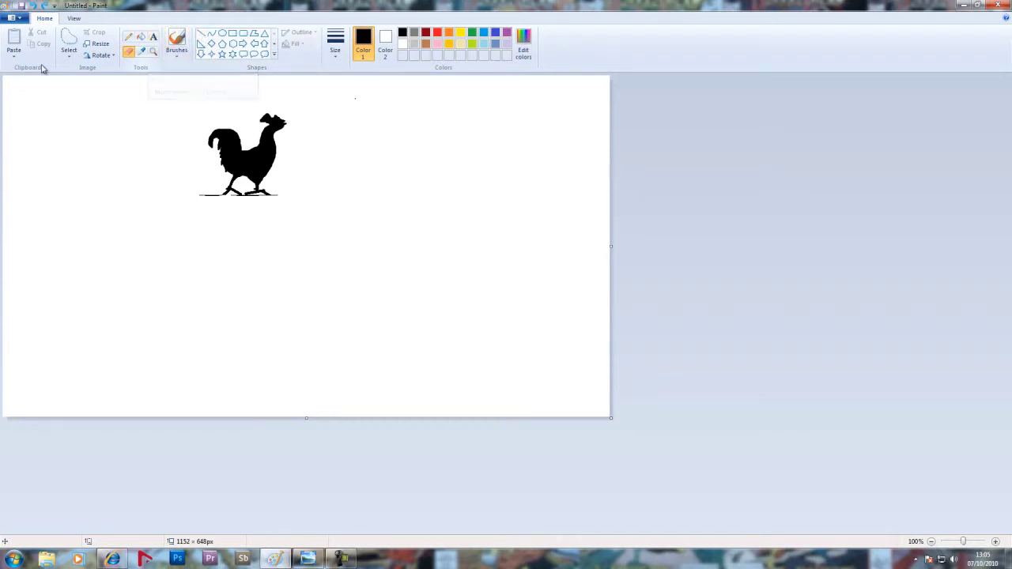
Step: Redo the arrow, pole and N, E, S, W compass arms beneath the rooster
click(32, 6)
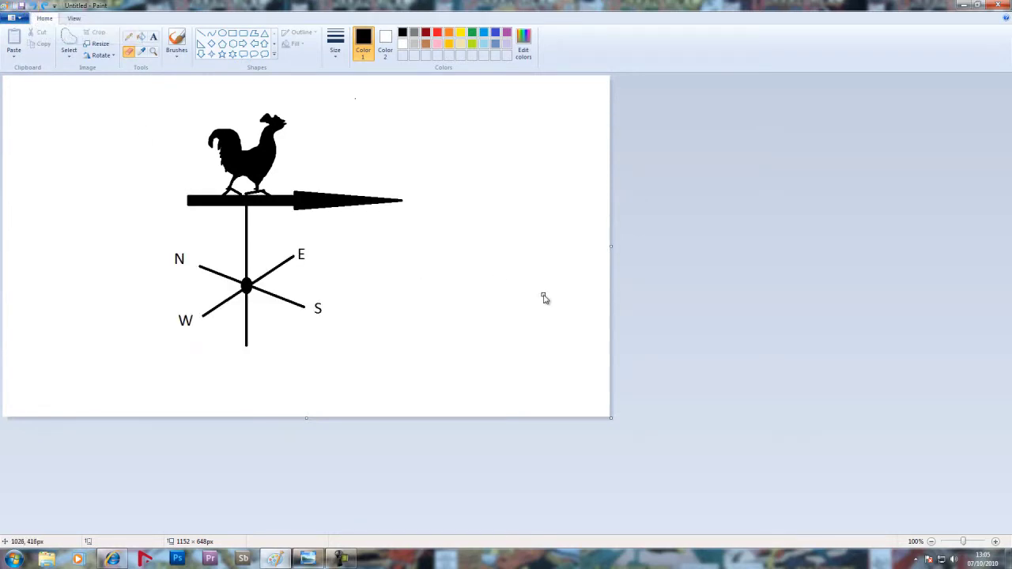